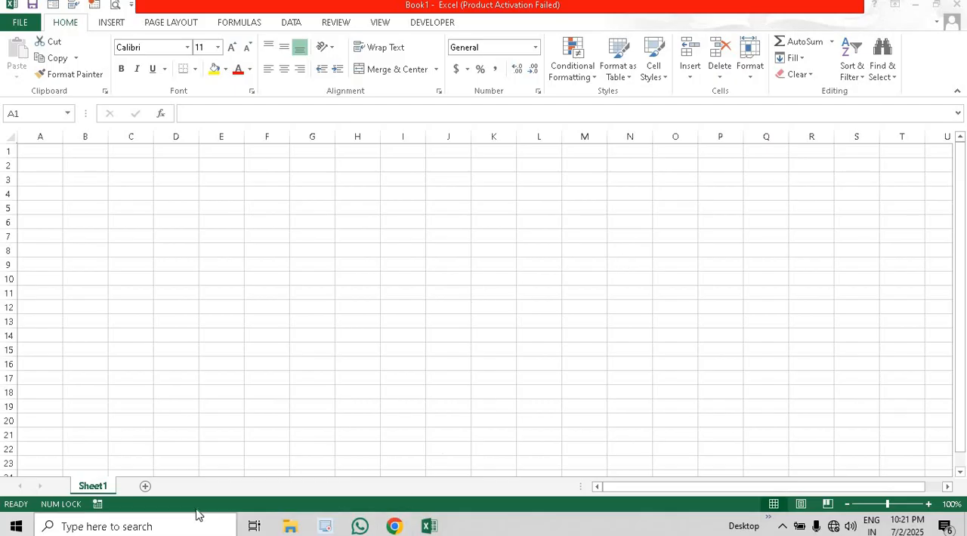
{"action": "left_click", "coordinate": [43, 153]}
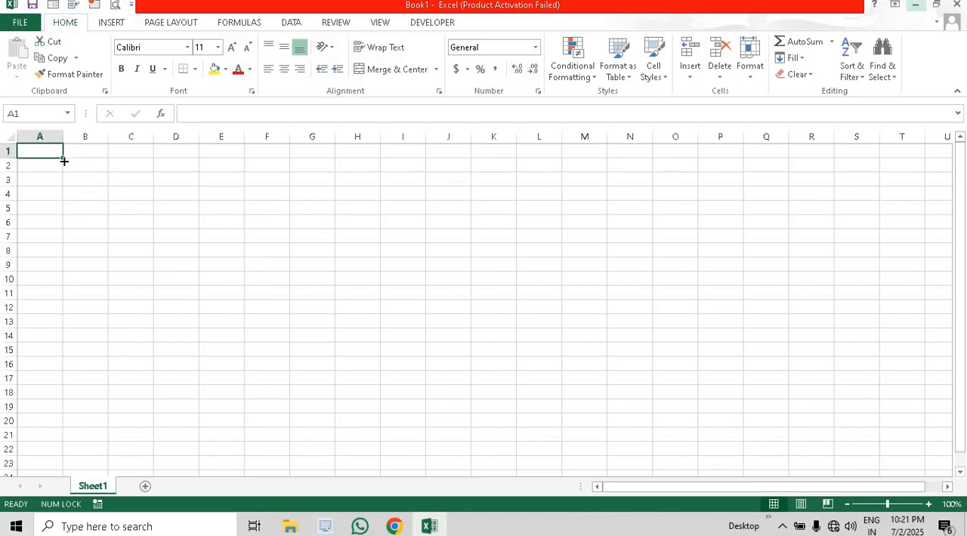
{"action": "left_click", "coordinate": [174, 151]}
{"action": "left_click", "coordinate": [34, 156]}
{"action": "left_click", "coordinate": [66, 166]}
{"action": "left_click", "coordinate": [55, 146]}
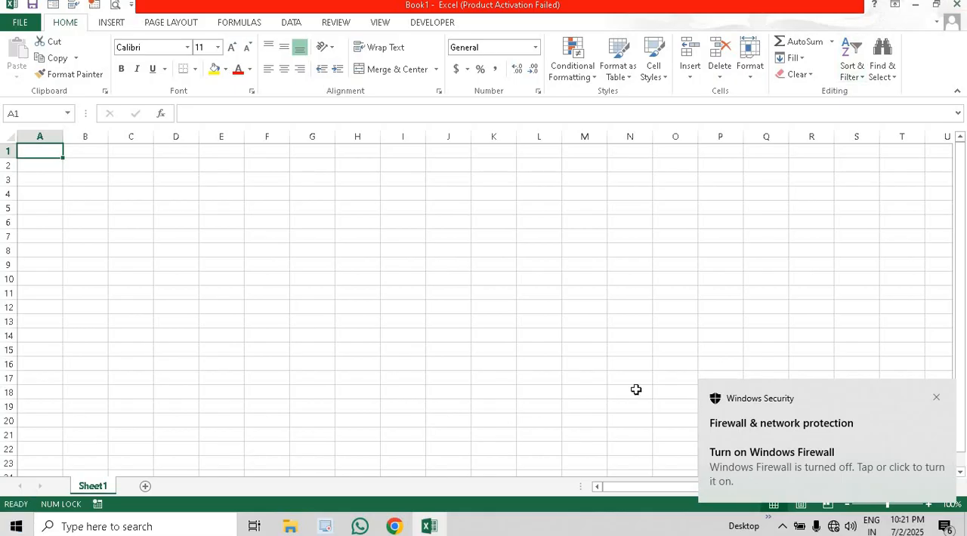
- Dismiss the Windows Security firewall notification
{"action": "left_click", "coordinate": [936, 396]}
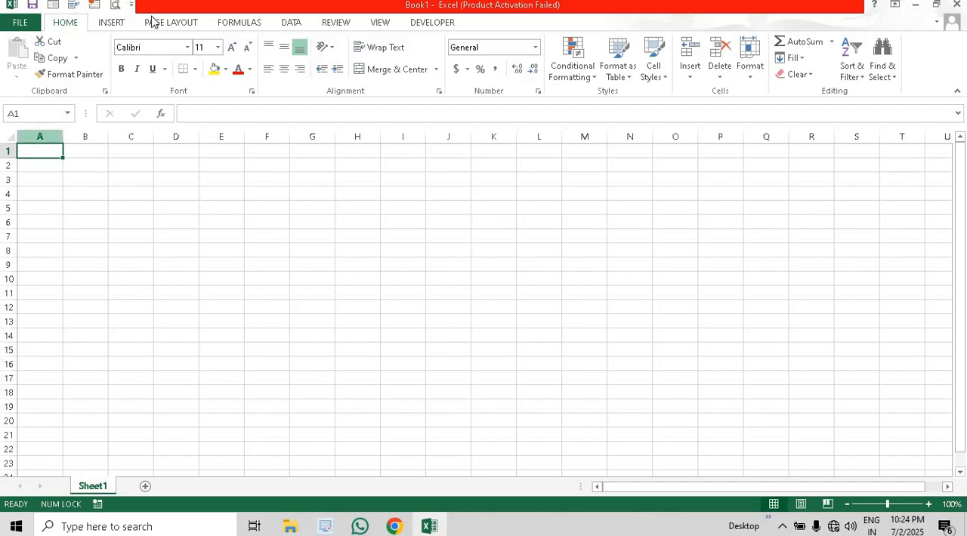
- Enter the column headers "SR. NO," in cell A1 and "ITEM" in cell B1
{"action": "left_click", "coordinate": [47, 165]}
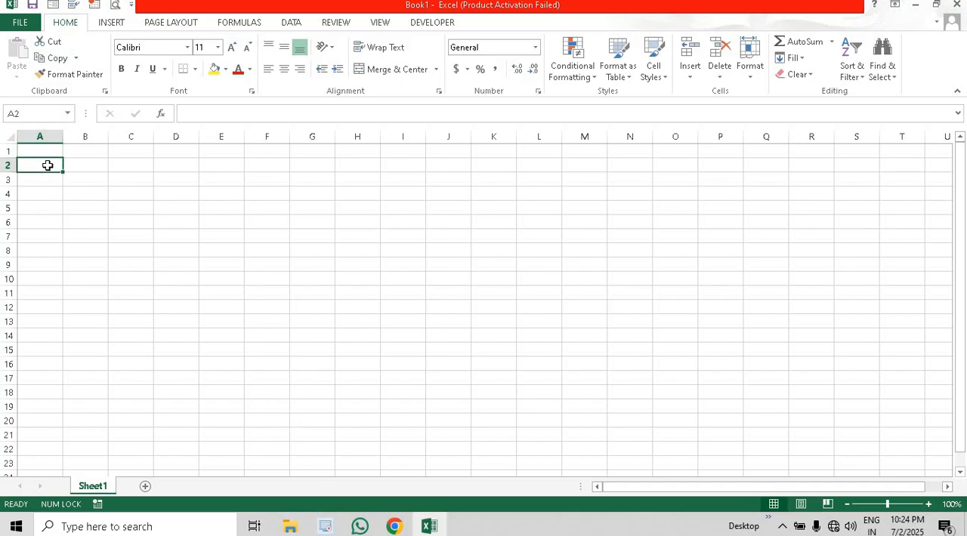
{"action": "left_click", "coordinate": [41, 148]}
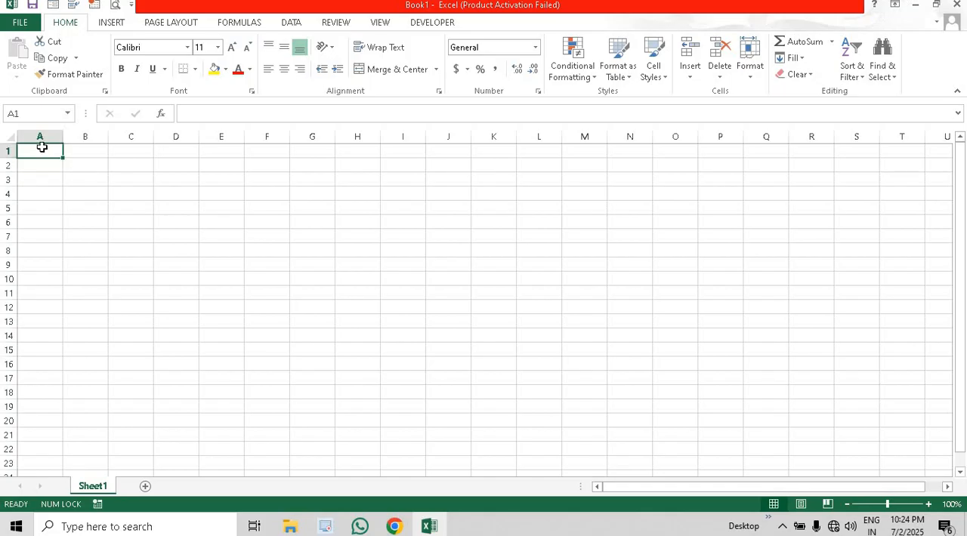
{"action": "type", "text": "sr"}
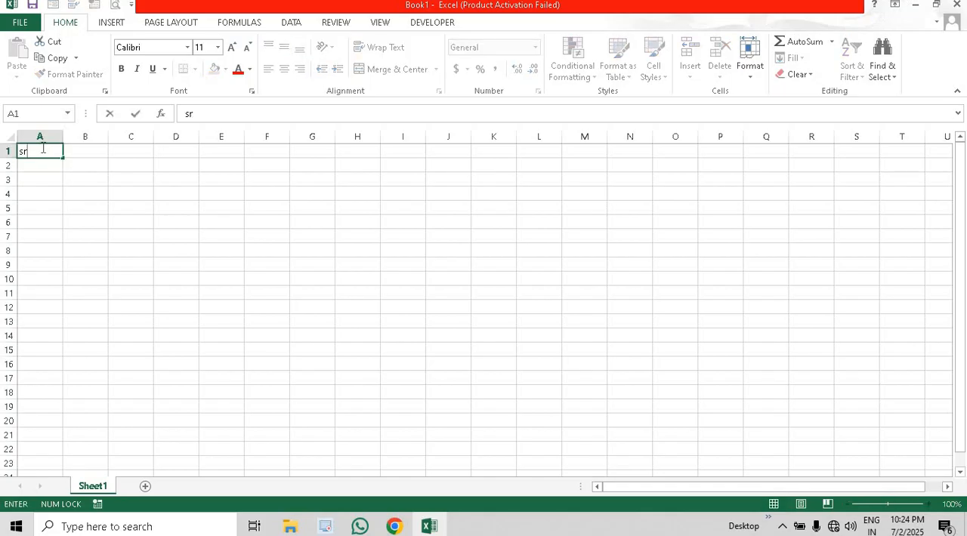
{"action": "key", "text": "BackSpace"}
{"action": "key", "text": "BackSpace"}
{"action": "type", "text": "SR. NO."}
{"action": "key", "text": "Tab"}
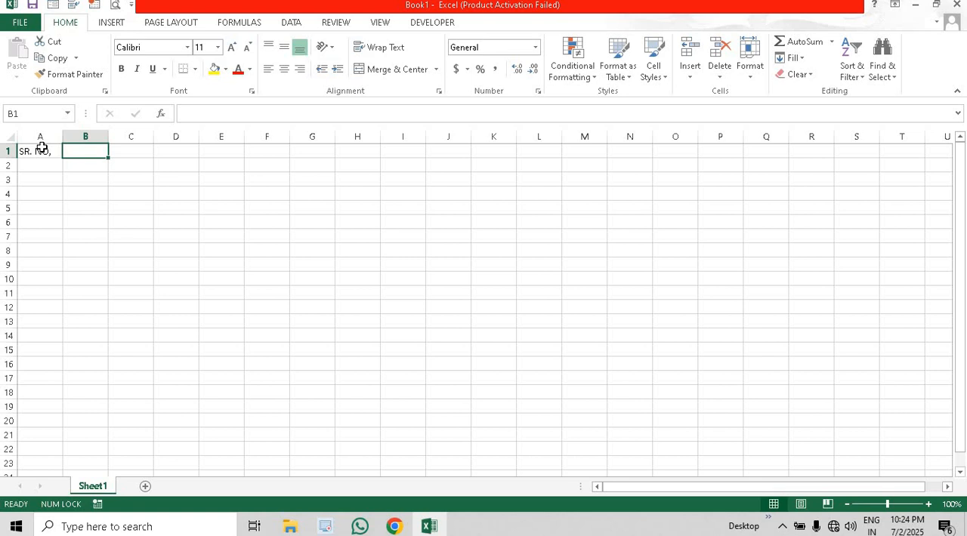
{"action": "type", "text": "ITEM"}
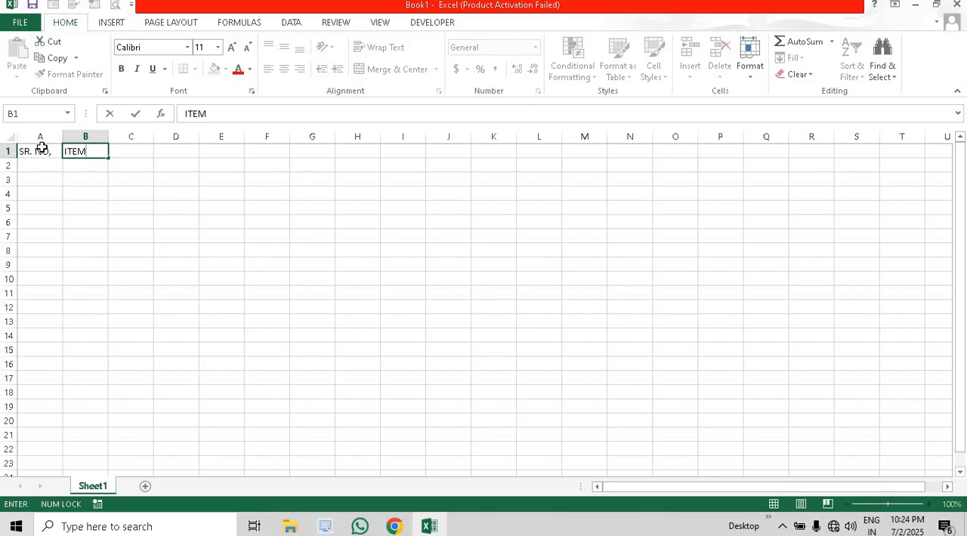
{"action": "key", "text": "Tab"}
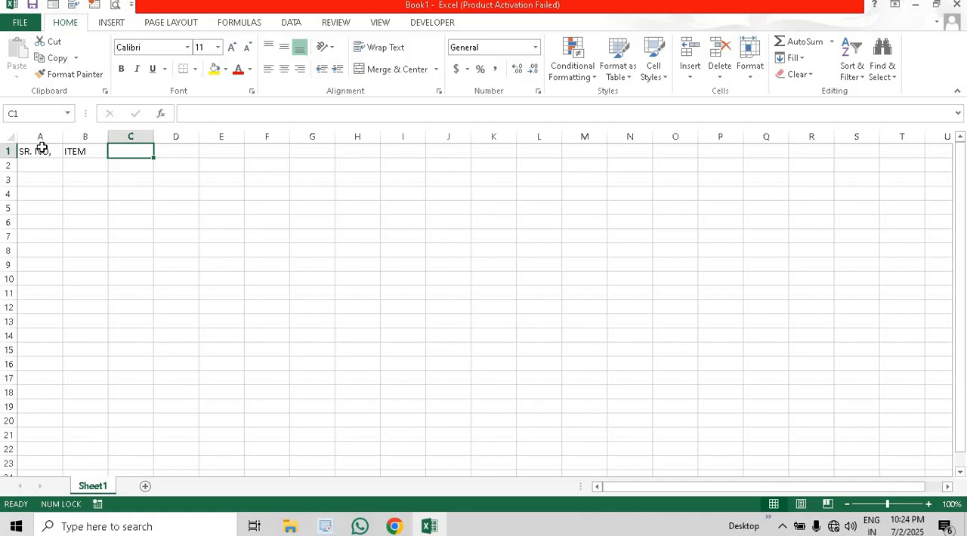
- Enter the column headers "DESCRIPTION" in cell C1 and "CUSTOMER NAME" in cell D1
{"action": "type", "text": "DESC"}
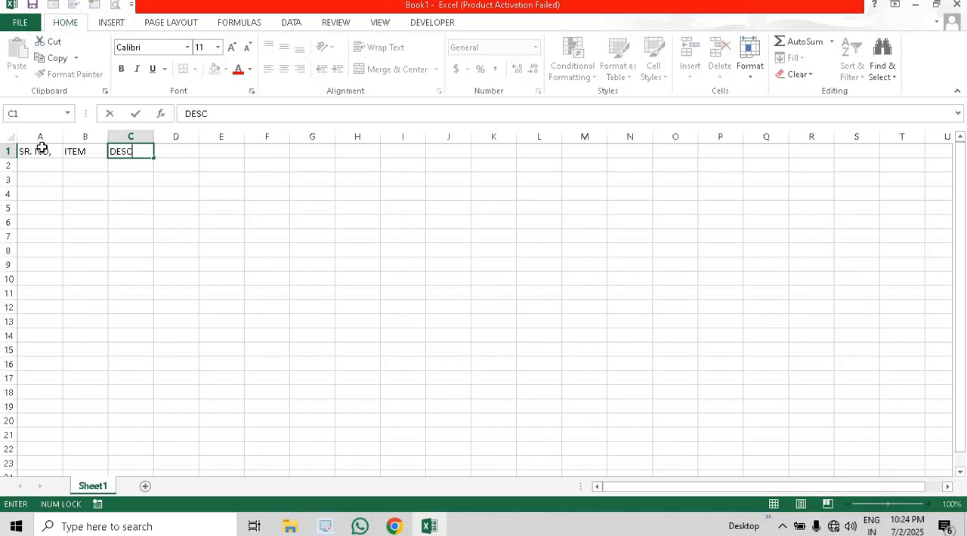
{"action": "type", "text": "RIPT"}
{"action": "type", "text": "IO"}
{"action": "type", "text": "N"}
{"action": "key", "text": "Tab"}
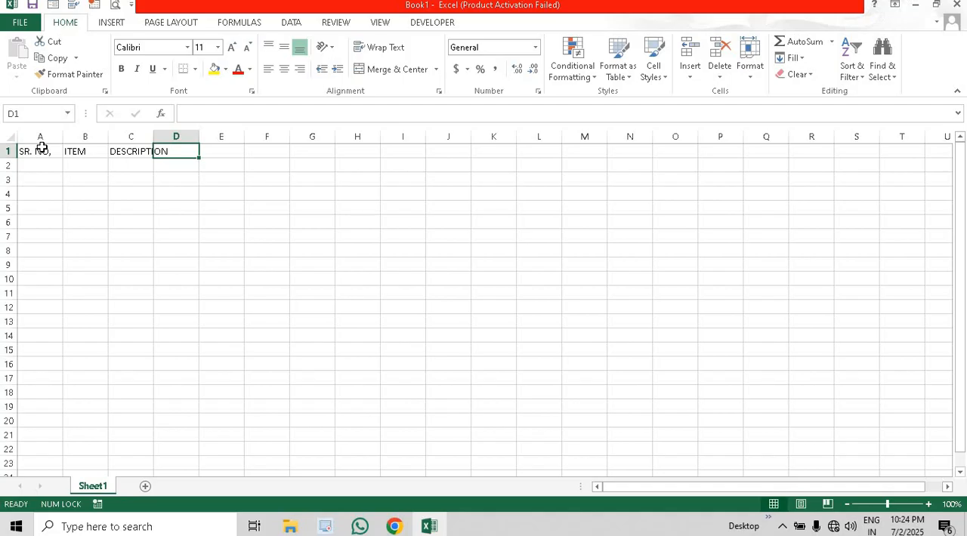
{"action": "type", "text": "C"}
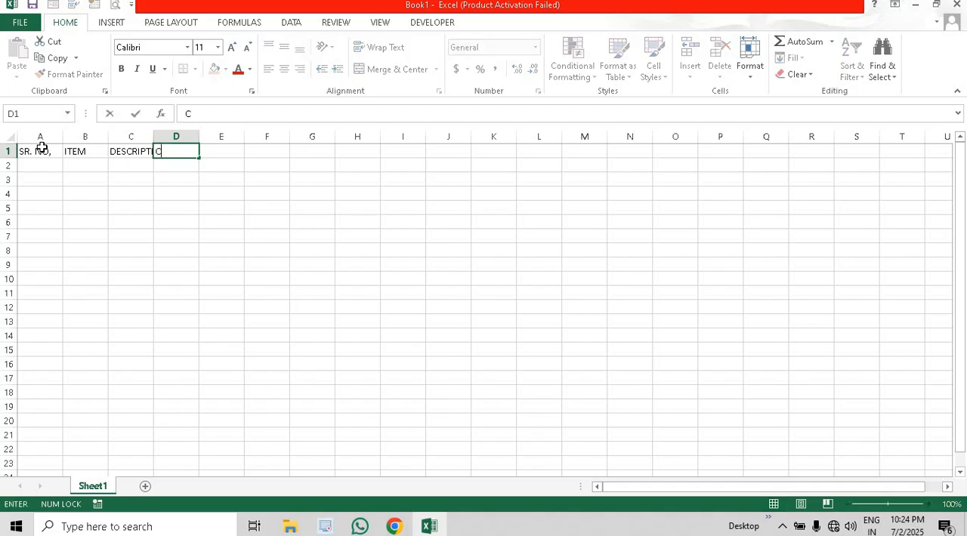
{"action": "type", "text": "USTOMER NAME"}
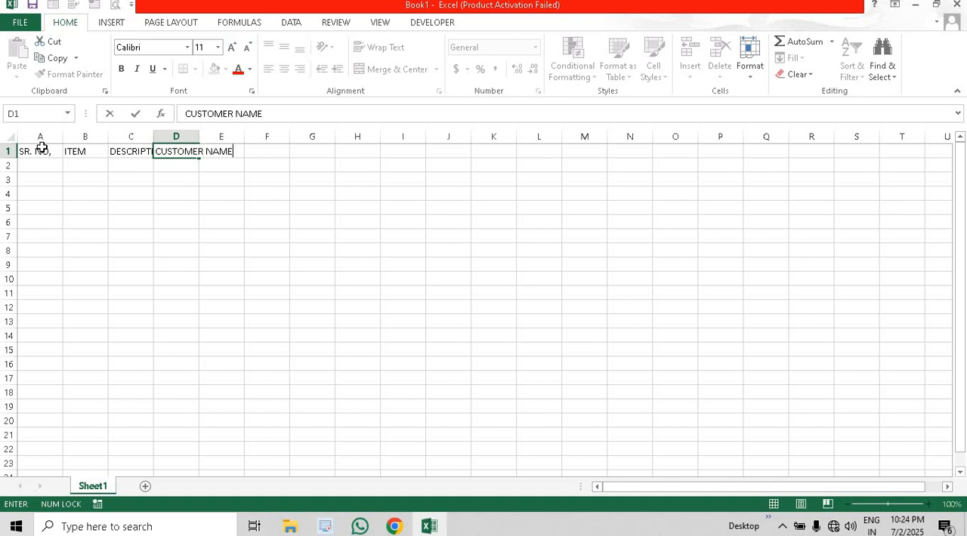
{"action": "key", "text": "Tab"}
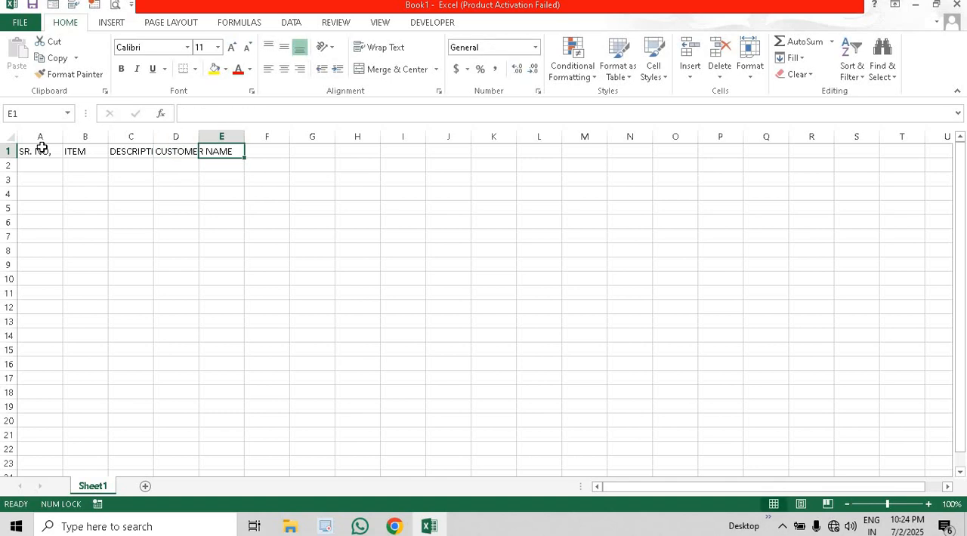
- AutoFit the widths of columns A through F to their header text
{"action": "left_click_drag", "start_coordinate": [270, 137], "coordinate": [38, 139]}
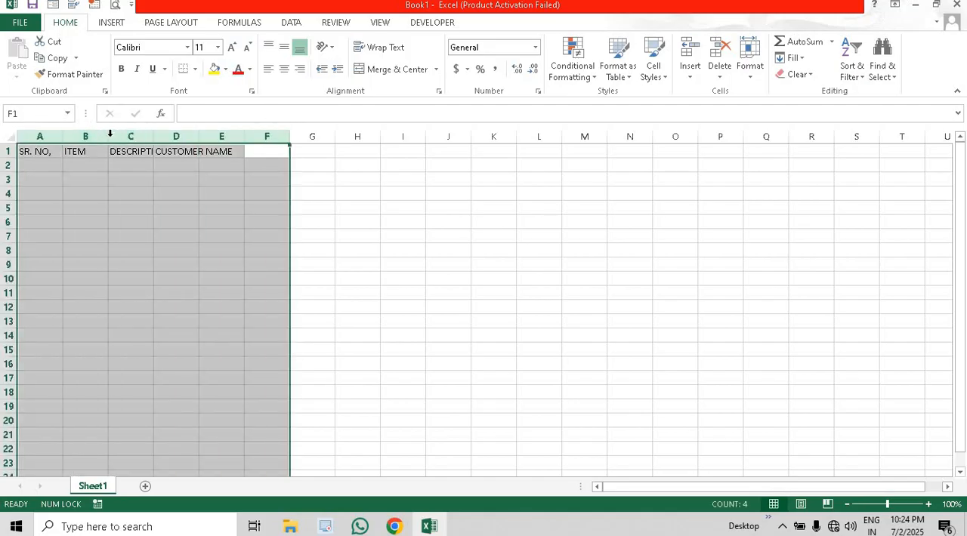
{"action": "double_click", "coordinate": [108, 136]}
{"action": "left_click", "coordinate": [184, 179]}
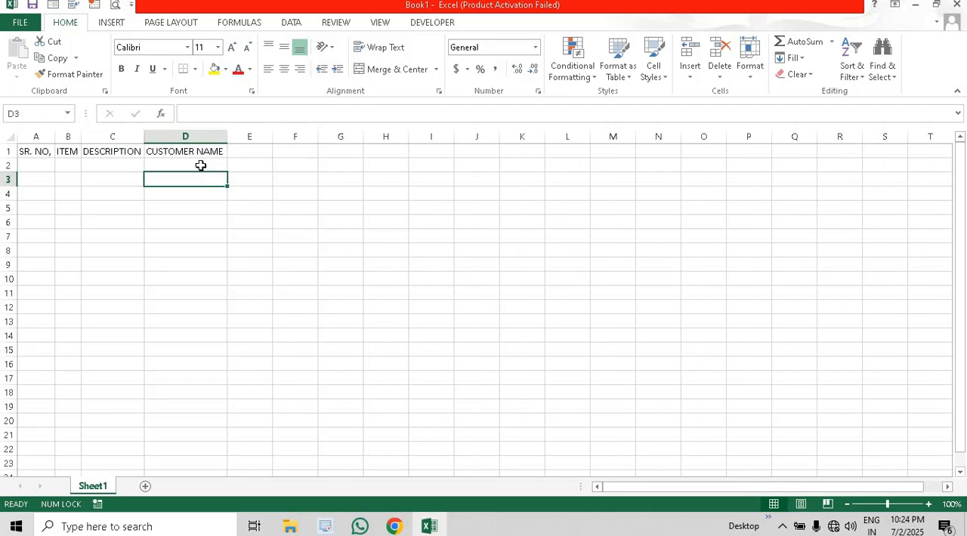
- Enter the column headers "M.E." in cell E1 and "QTY" in cell F1
{"action": "left_click", "coordinate": [248, 151]}
{"action": "type", "text": "M.E"}
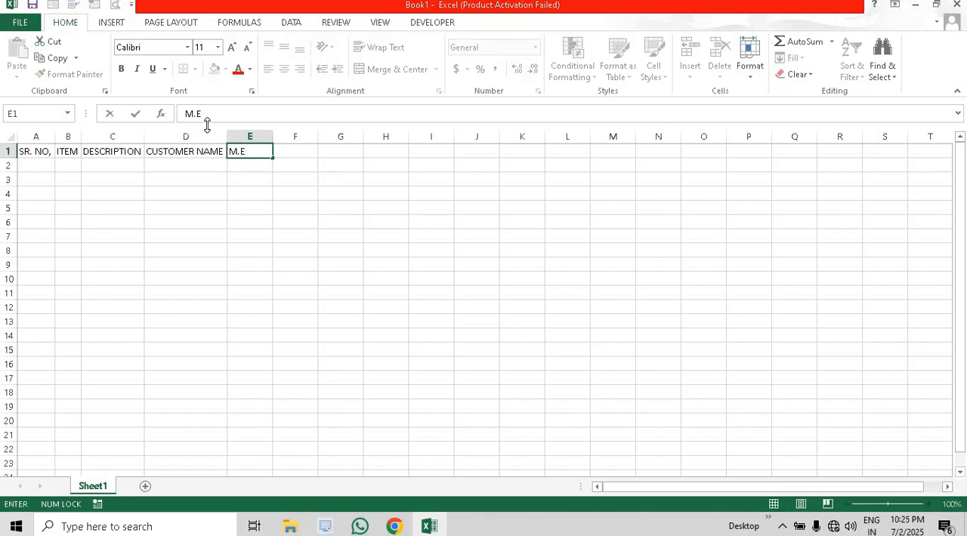
{"action": "type", "text": "."}
{"action": "key", "text": "Tab"}
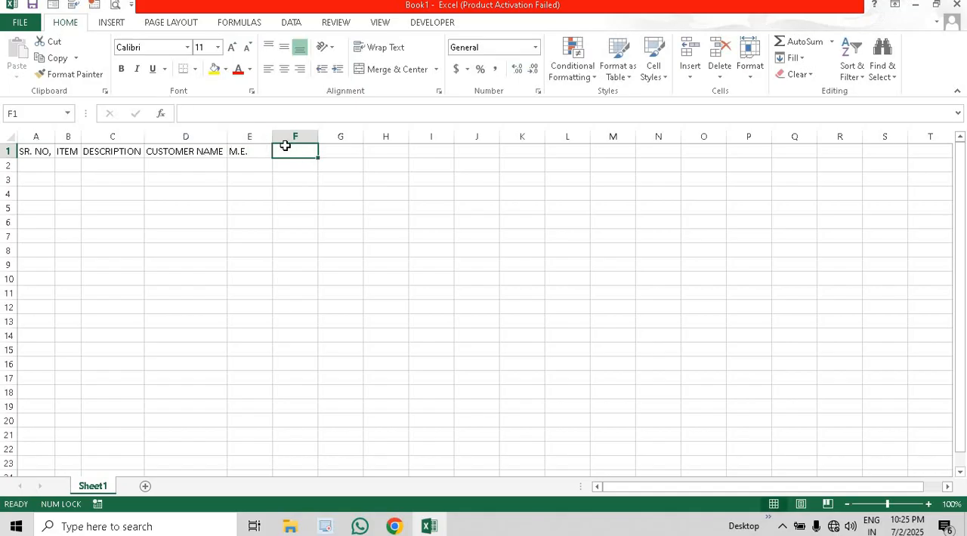
{"action": "type", "text": "QTY"}
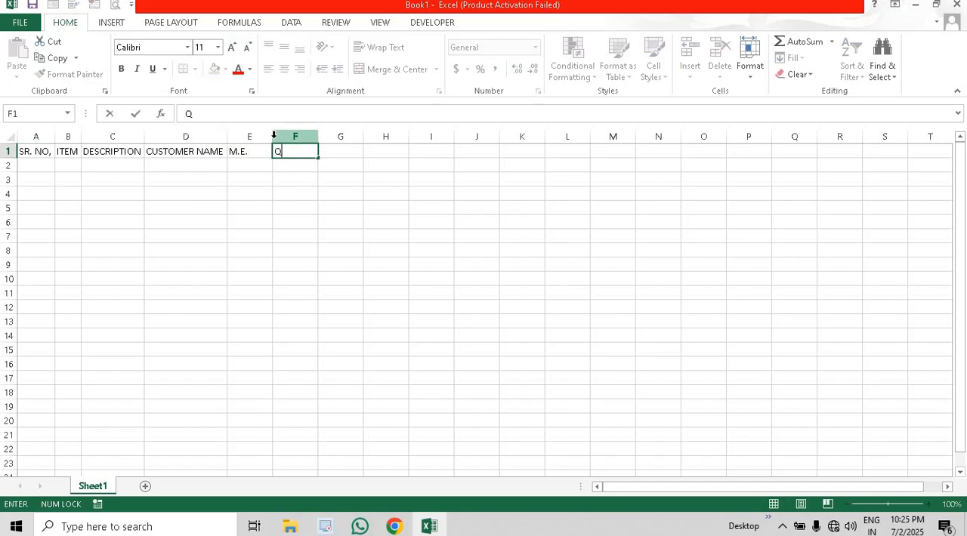
- Insert a blank column after SR. NO, and move the CUSTOMER NAME and M.E. columns to columns B and C
{"action": "left_click", "coordinate": [76, 134]}
{"action": "key", "text": "ctrl+shift+plus"}
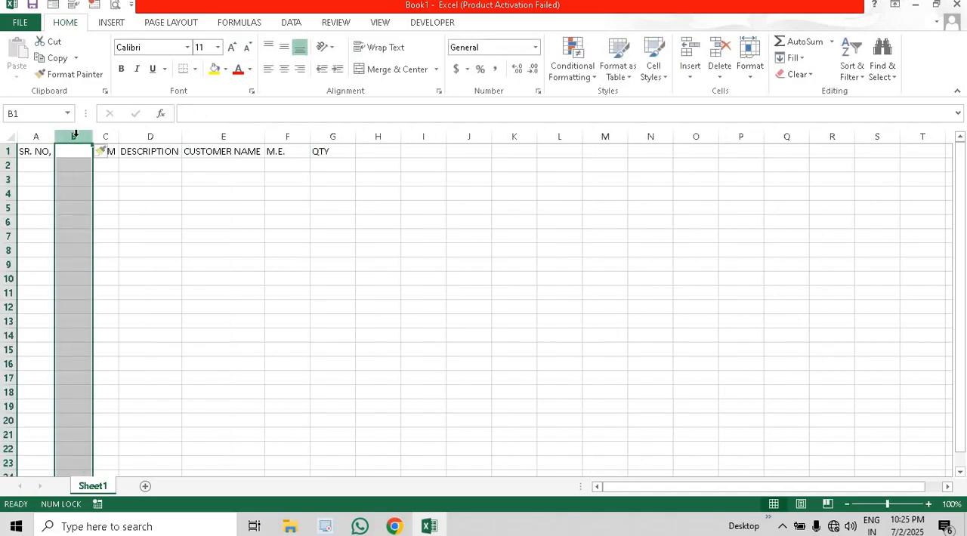
{"action": "left_click", "coordinate": [289, 135]}
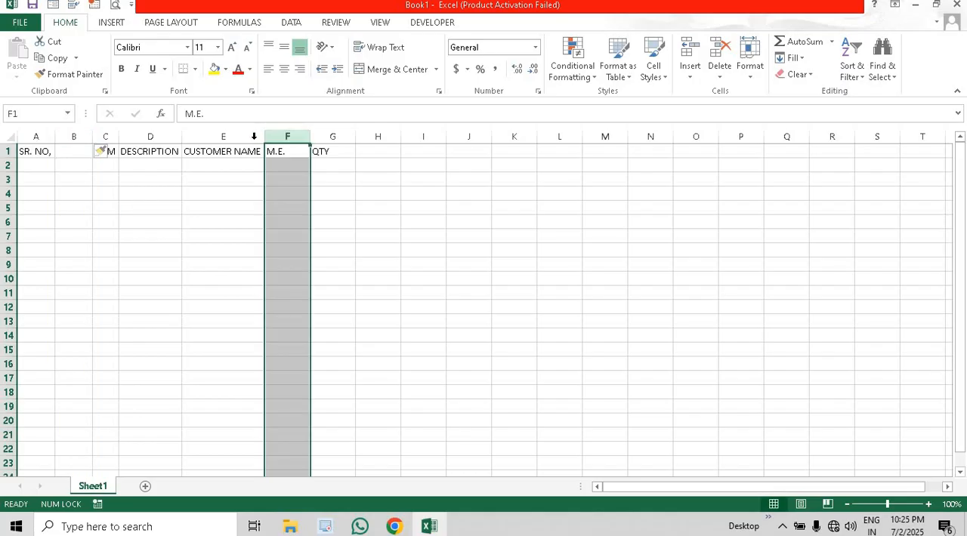
{"action": "mouse_move", "coordinate": [250, 136]}
{"action": "left_mouse_down"}
{"action": "mouse_move", "coordinate": [289, 136]}
{"action": "mouse_move", "coordinate": [269, 133]}
{"action": "left_mouse_up"}
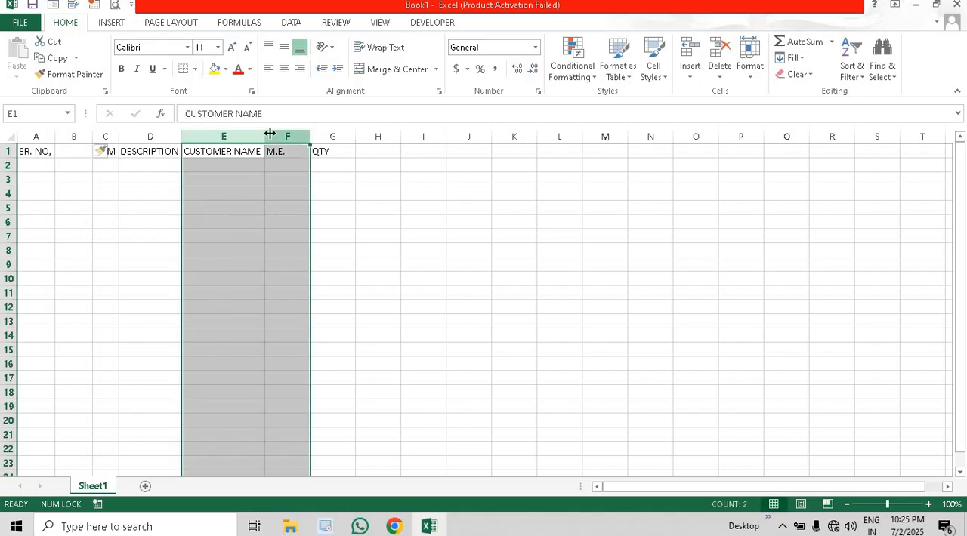
{"action": "key", "text": "ctrl+x"}
{"action": "right_click", "coordinate": [74, 145]}
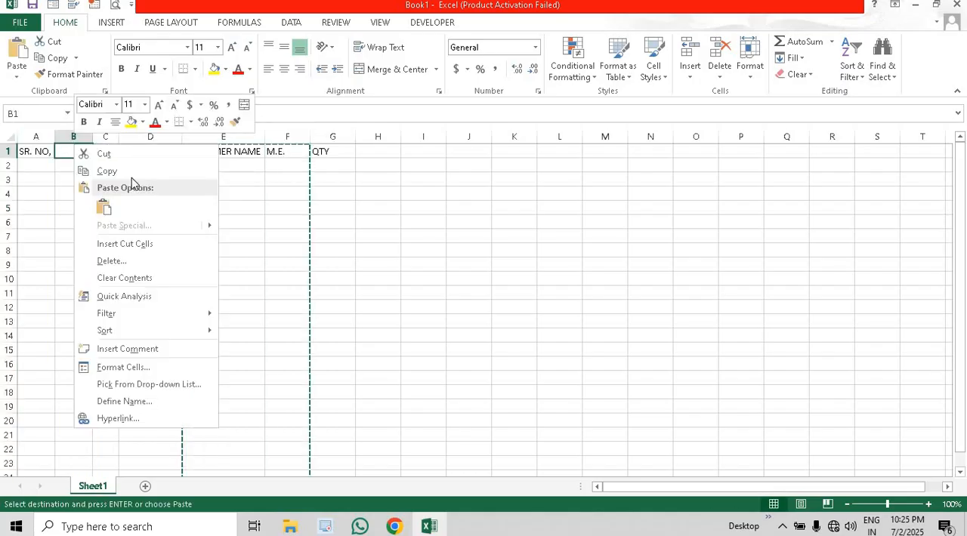
{"action": "left_click", "coordinate": [129, 240]}
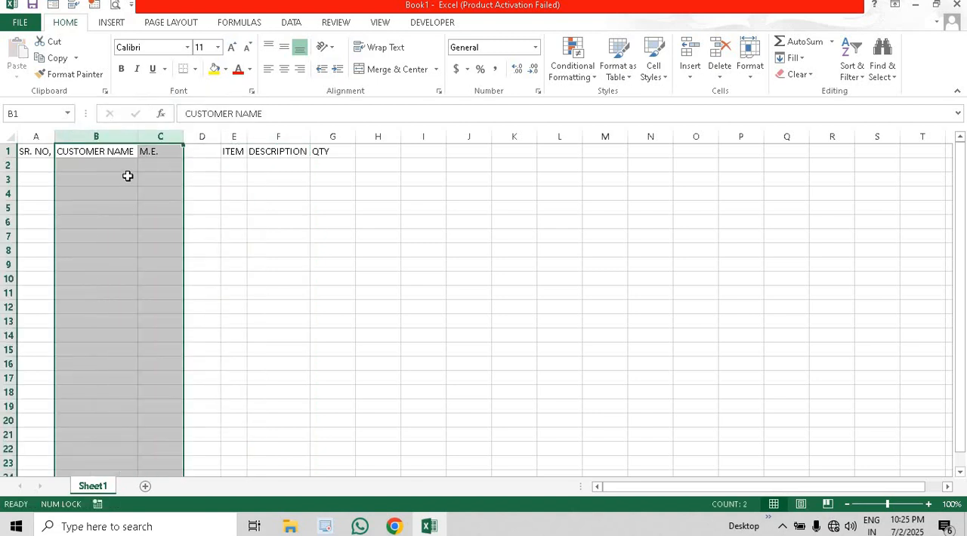
{"action": "left_click", "coordinate": [128, 176]}
- Delete the empty column D between the M.E. and ITEM columns
{"action": "left_click", "coordinate": [203, 136]}
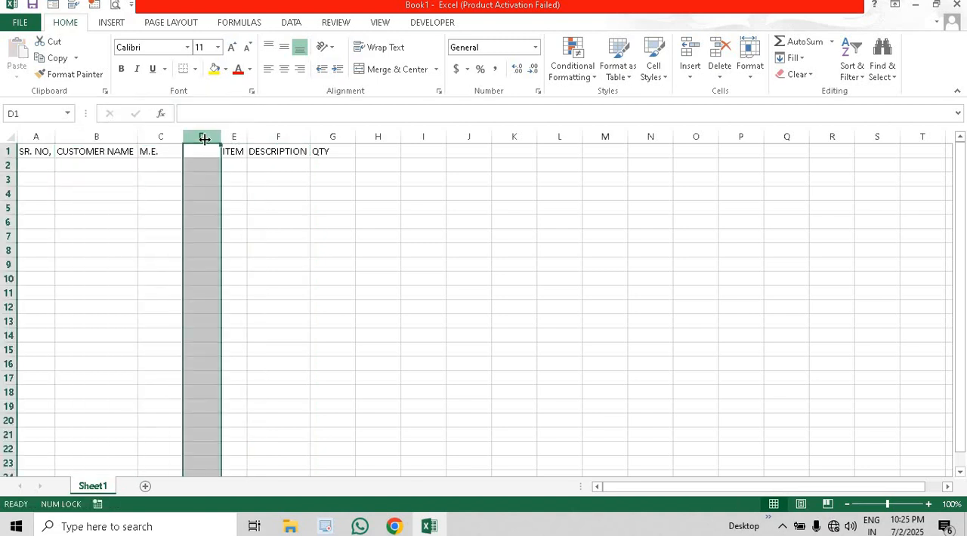
{"action": "key", "text": "ctrl+minus"}
{"action": "left_click", "coordinate": [107, 178]}
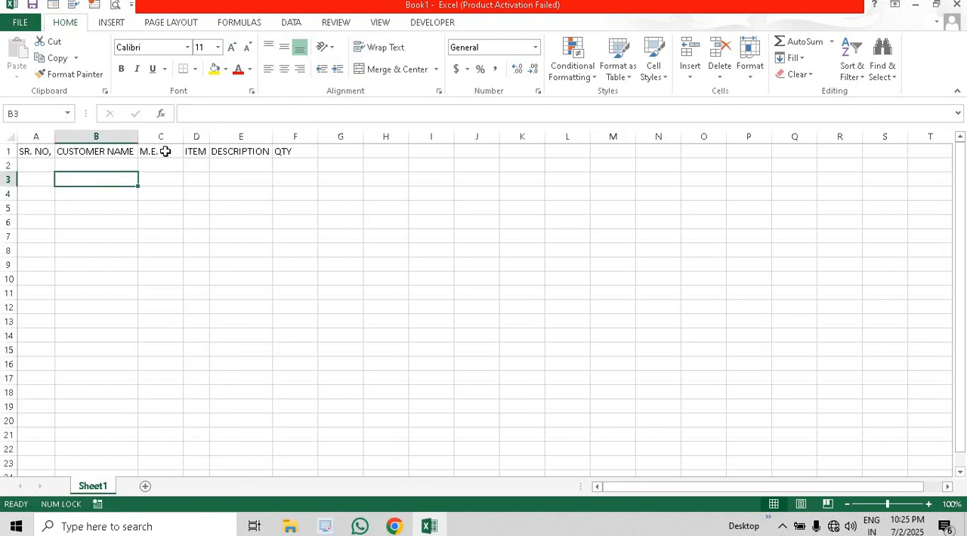
- Enter the column headers "OP. STOCK" in cell G1 and "TBM" in cell H1
{"action": "left_click", "coordinate": [323, 153]}
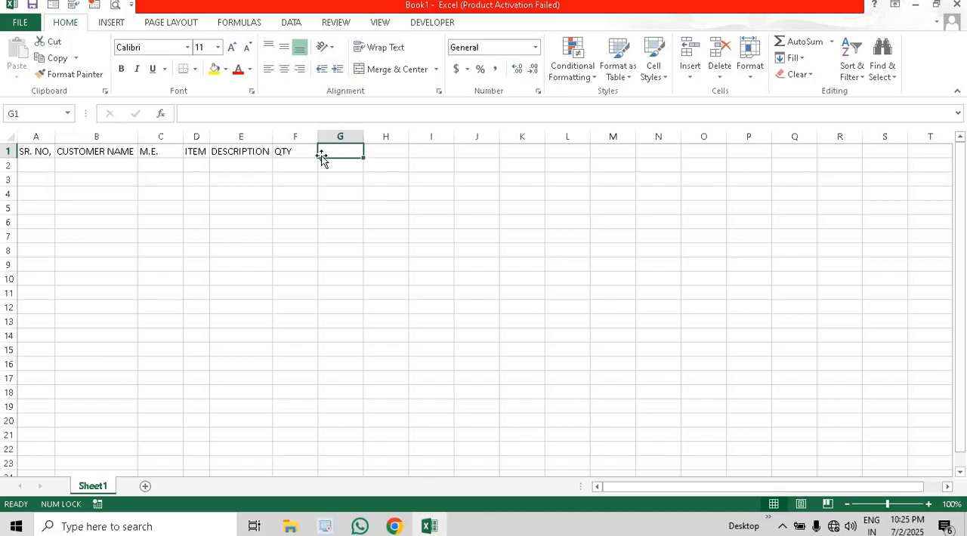
{"action": "left_click", "coordinate": [302, 152]}
{"action": "left_click", "coordinate": [338, 152]}
{"action": "left_click", "coordinate": [305, 150]}
{"action": "left_click", "coordinate": [326, 150]}
{"action": "type", "text": "O"}
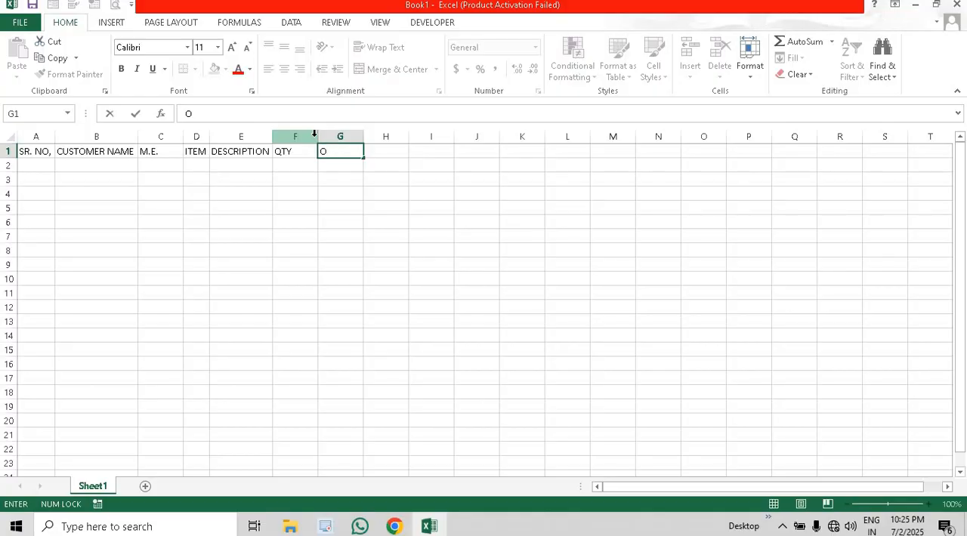
{"action": "type", "text": "P. STOCK"}
{"action": "key", "text": "Tab"}
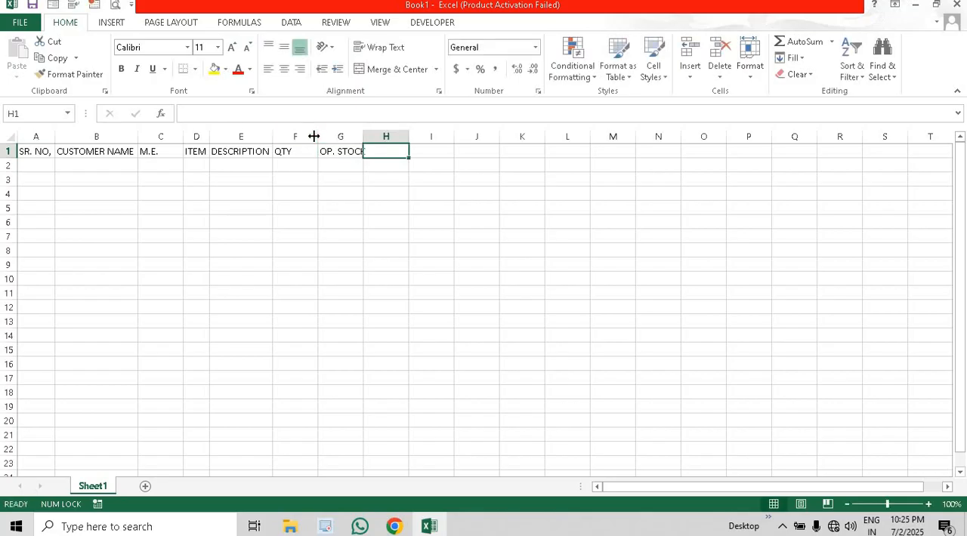
{"action": "type", "text": "TBM"}
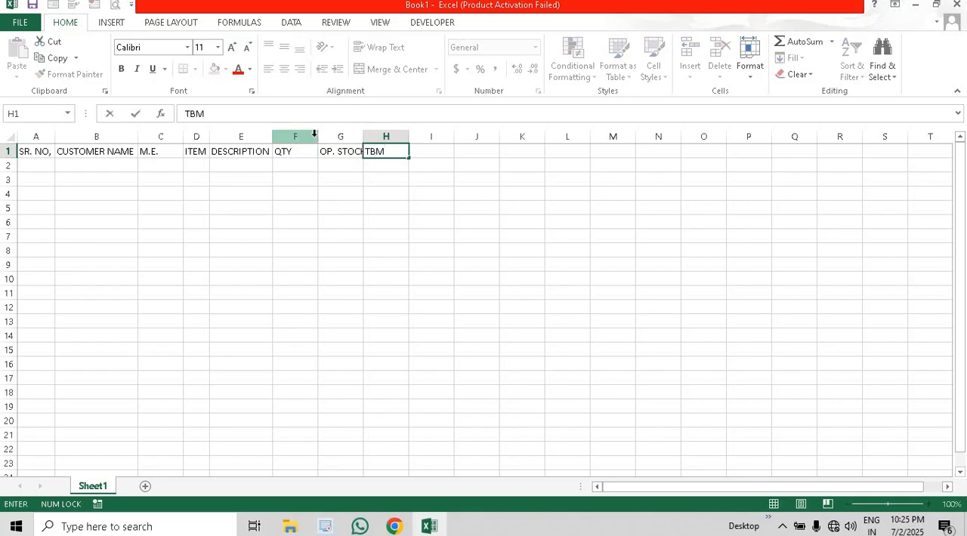
{"action": "key", "text": "Tab"}
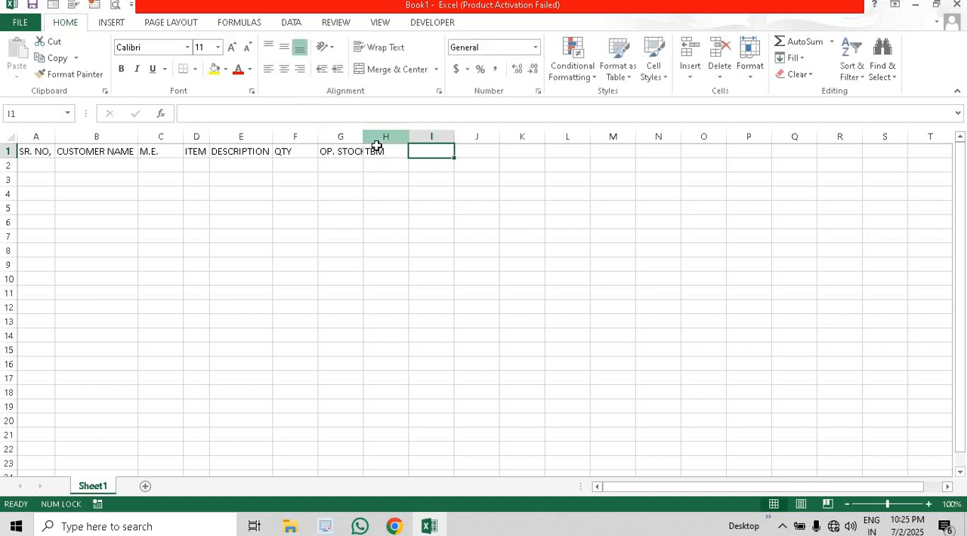
- AutoFit the width of column G to the OP. STOCK header
{"action": "left_click_drag", "start_coordinate": [363, 135], "coordinate": [424, 136]}
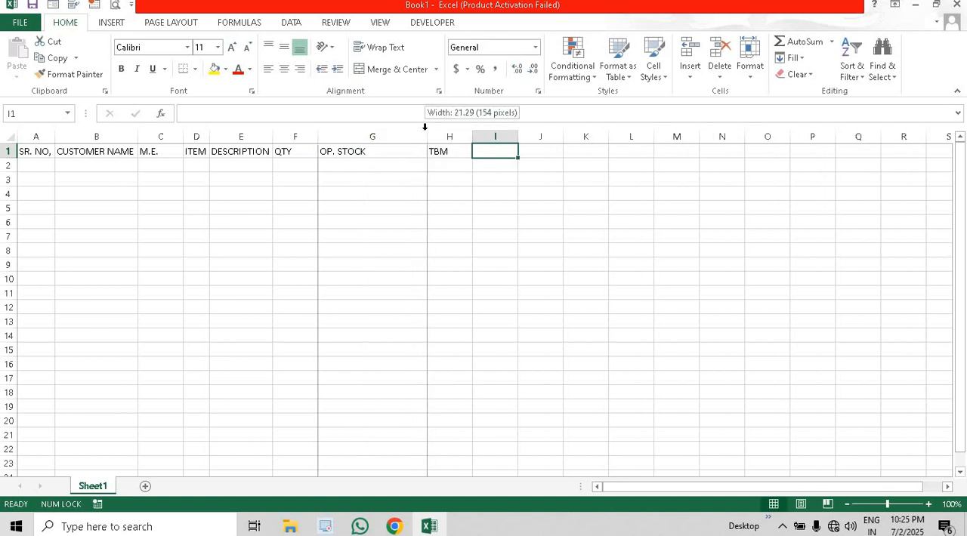
{"action": "double_click", "coordinate": [425, 136]}
{"action": "left_click", "coordinate": [397, 154]}
- Enter the column header "SALE" in cell I1
{"action": "left_click", "coordinate": [438, 153]}
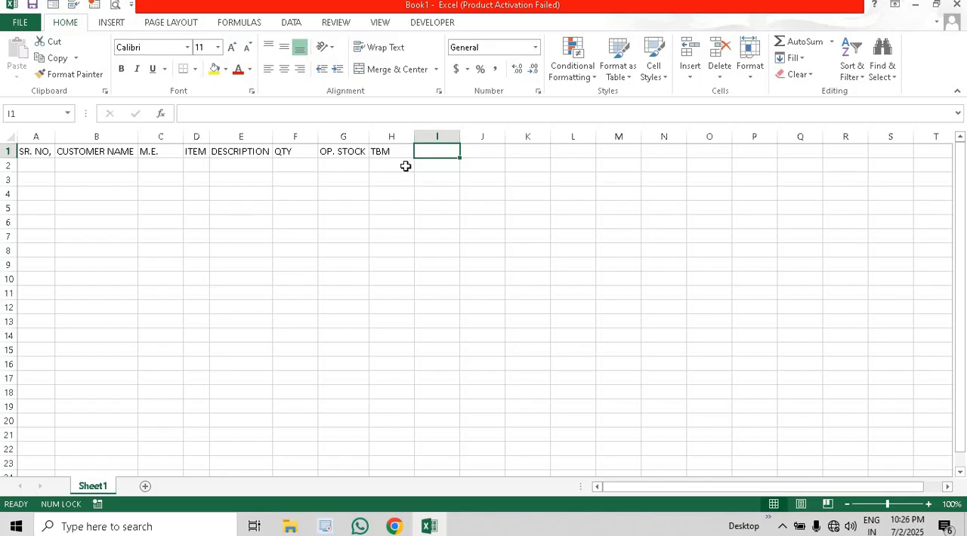
{"action": "type", "text": "SALE"}
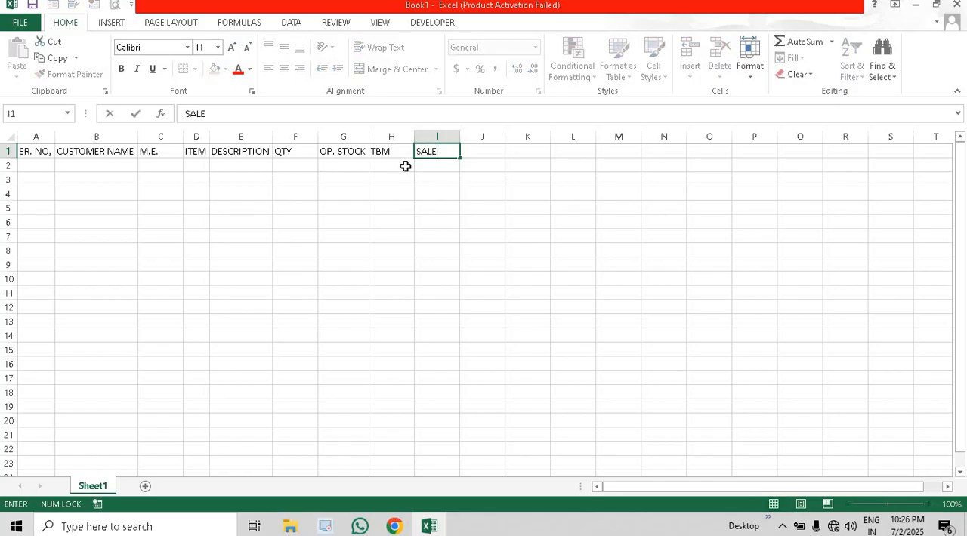
{"action": "key", "text": "Tab"}
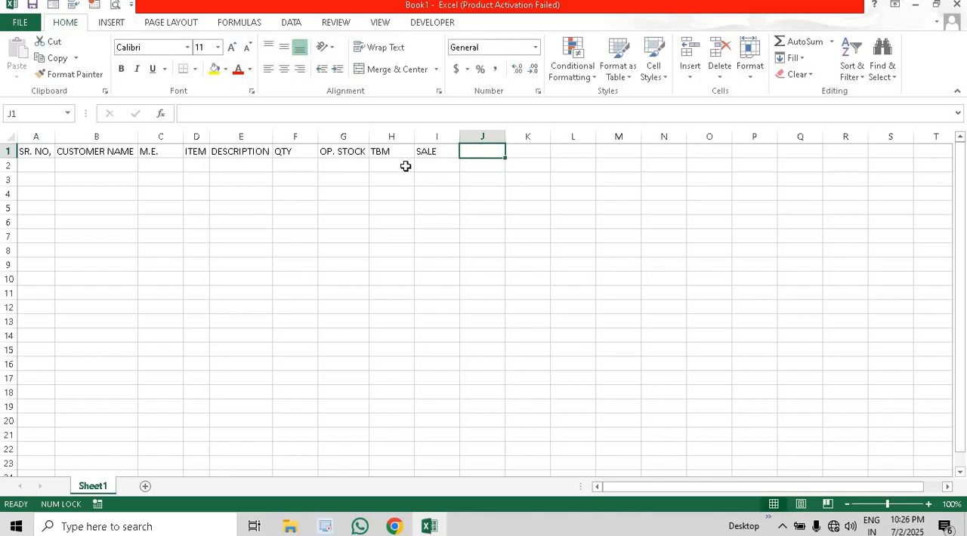
- Enter the column header "PENDING" in cell J1
{"action": "type", "text": "PENDI"}
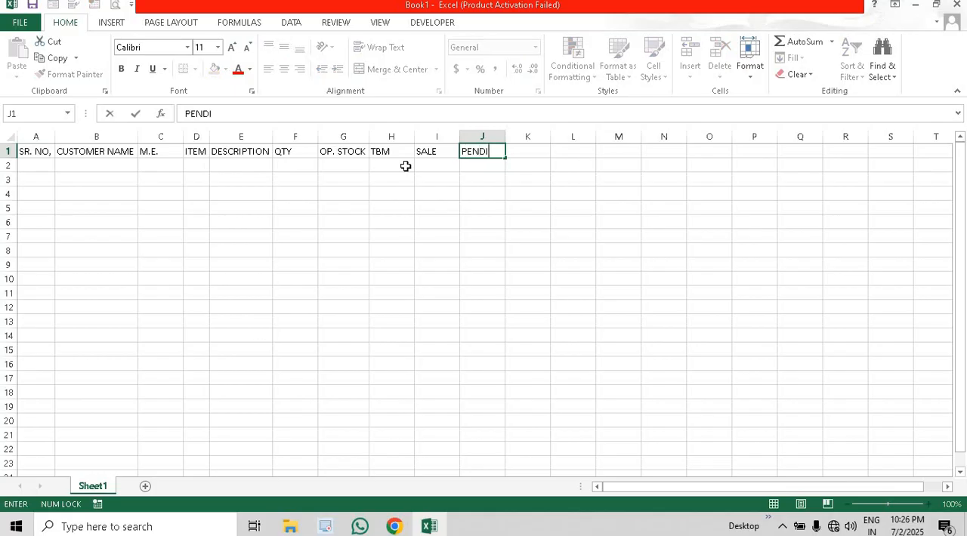
{"action": "type", "text": "NG"}
{"action": "key", "text": "Return"}
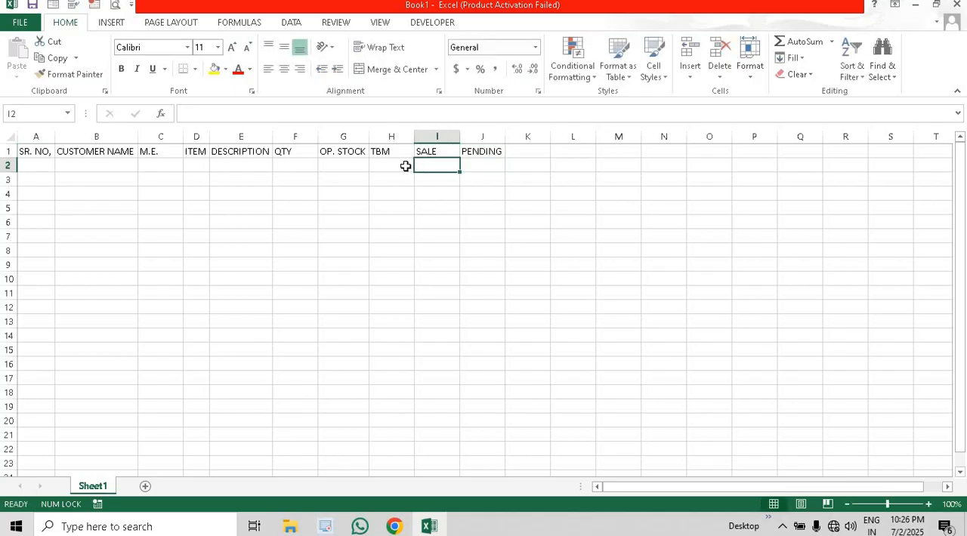
{"action": "left_click", "coordinate": [520, 153]}
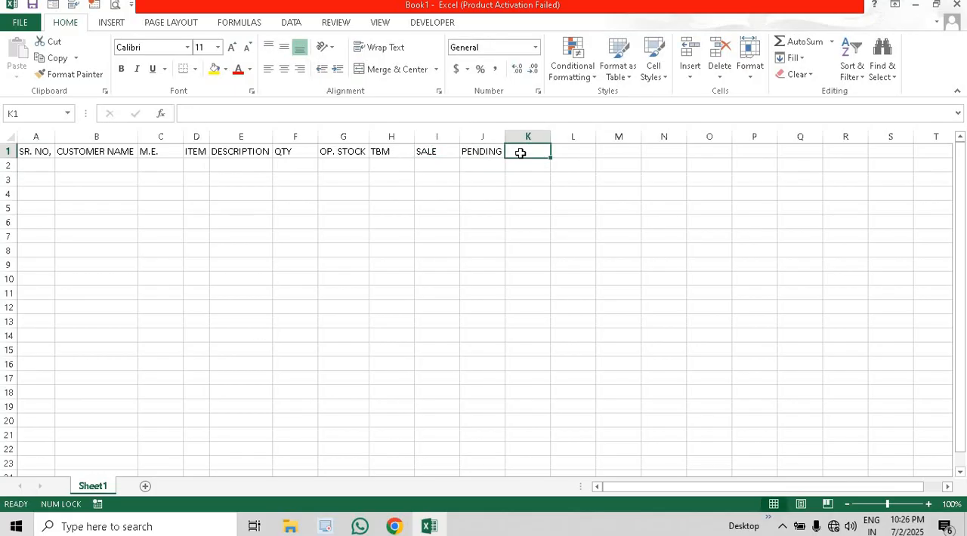
{"action": "type", "text": "RA"}
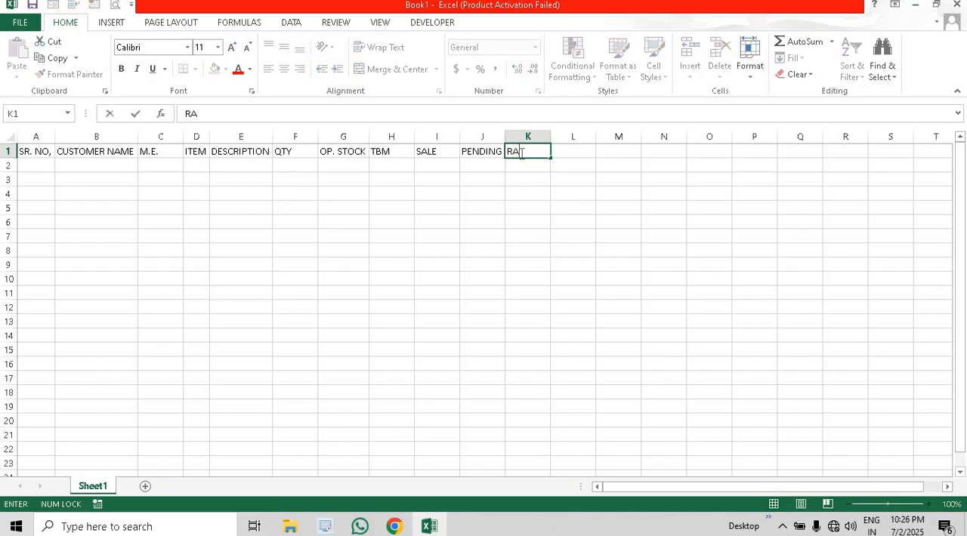
{"action": "key", "text": "BackSpace"}
{"action": "key", "text": "BackSpace"}
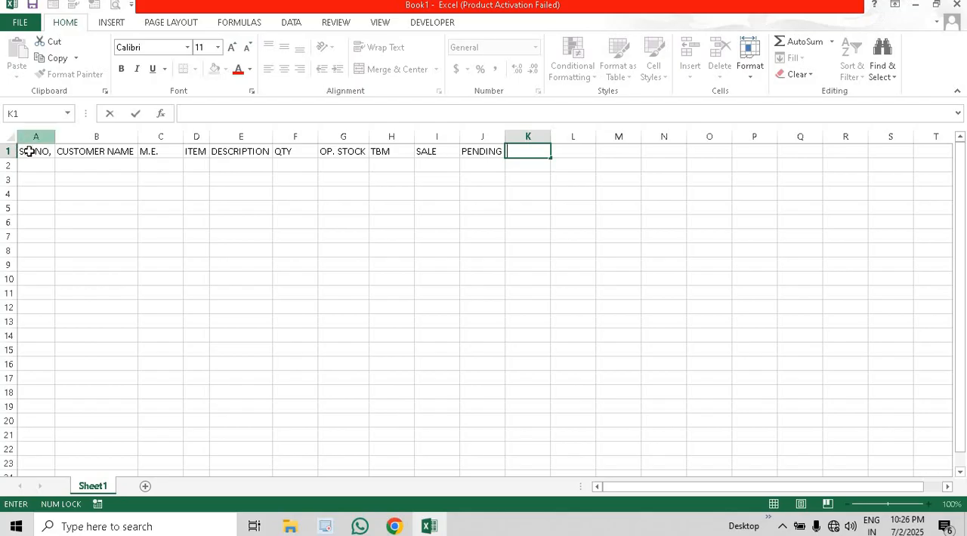
- Try applying all borders to the table range A1:J16 and undo the border formatting
{"action": "left_click_drag", "start_coordinate": [30, 152], "coordinate": [490, 369]}
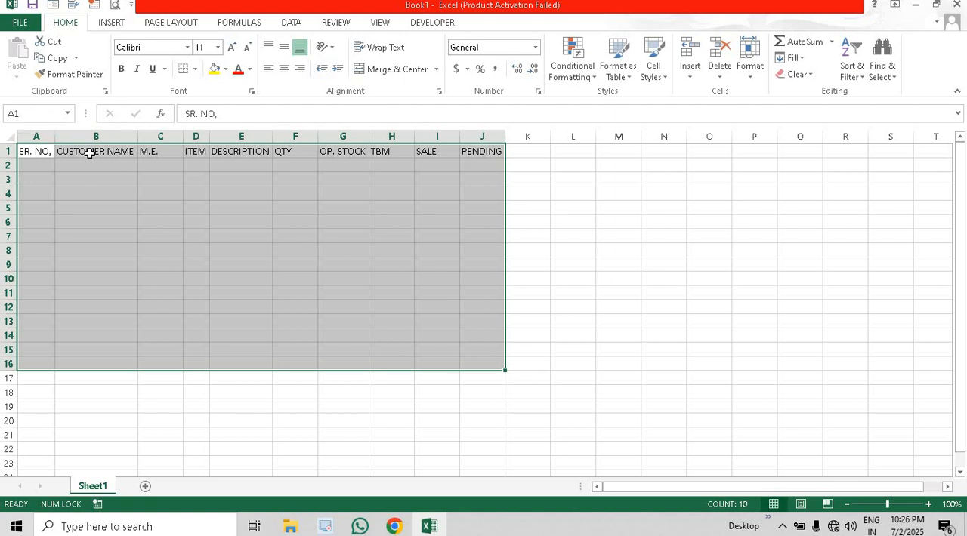
{"action": "key", "text": "alt"}
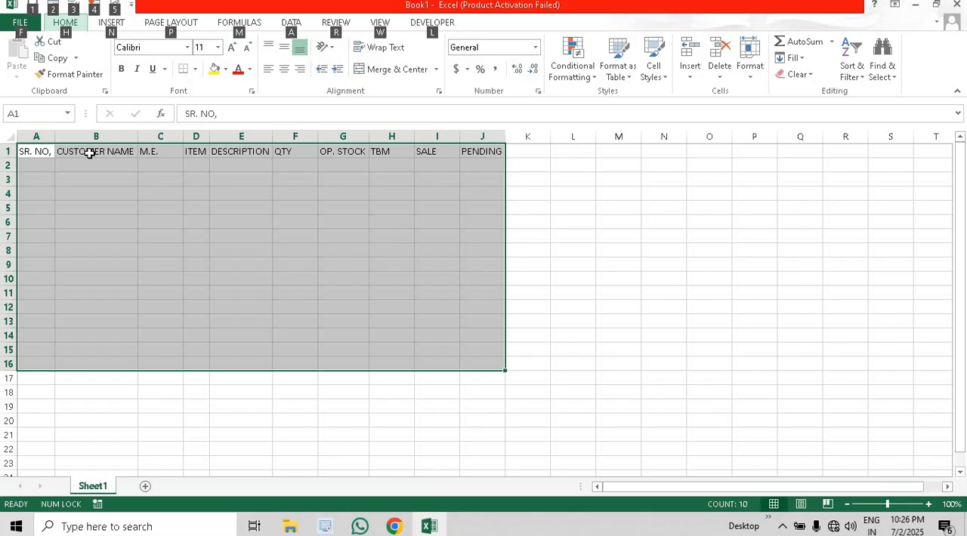
{"action": "key", "text": "h"}
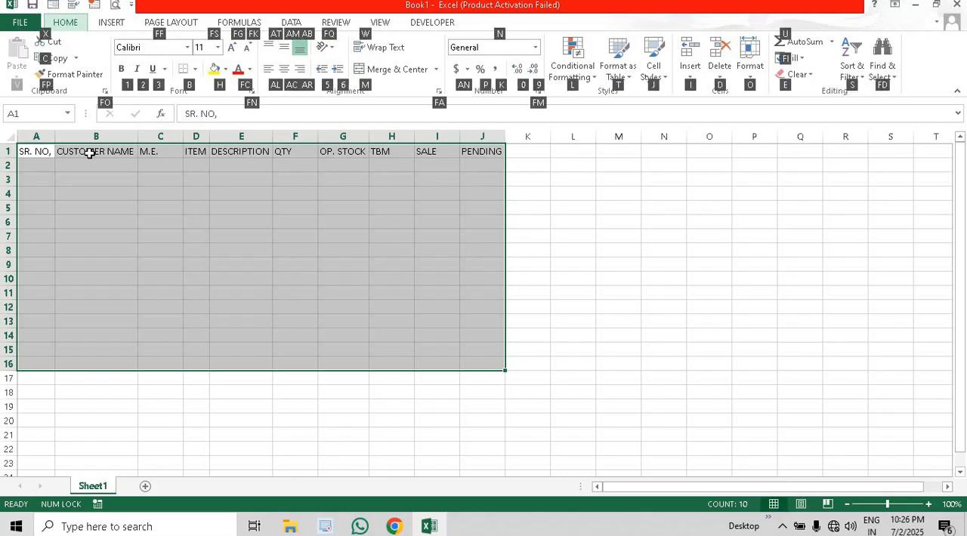
{"action": "key", "text": "b"}
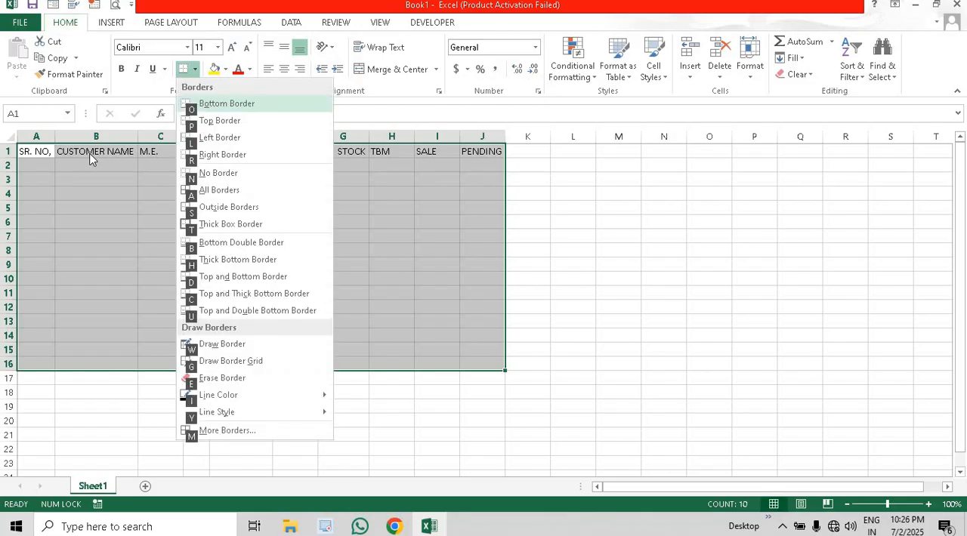
{"action": "key", "text": "a"}
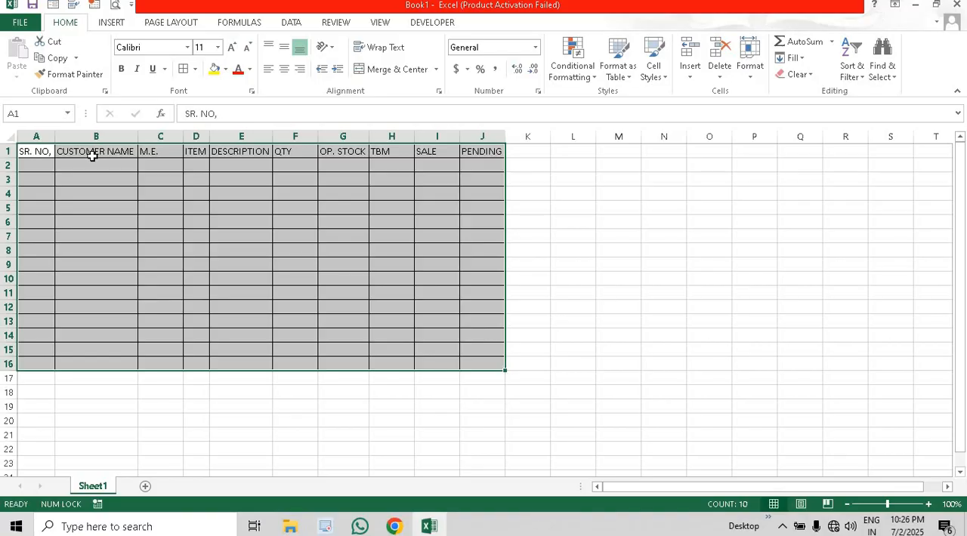
{"action": "key", "text": "ctrl+z"}
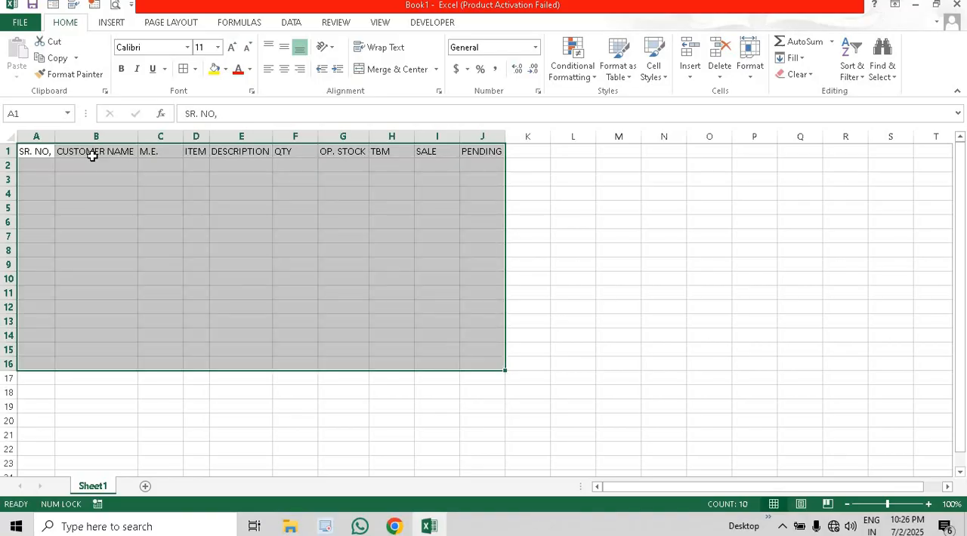